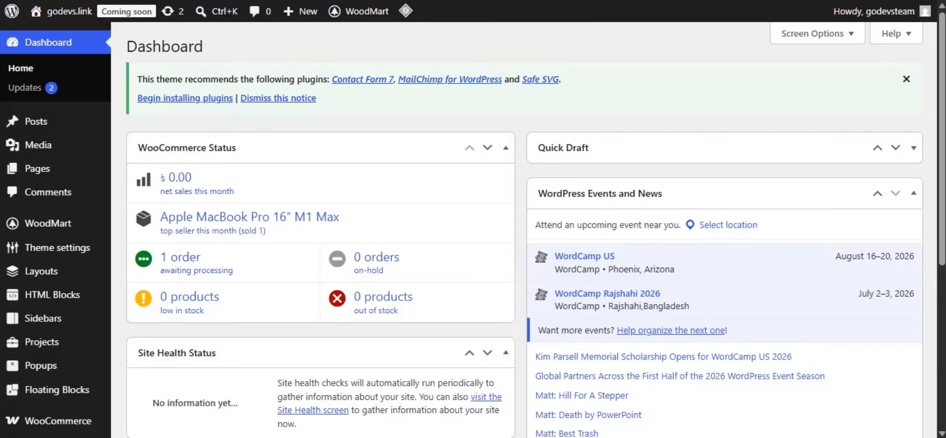
- Create a new global product attribute named Size
{"action": "scroll", "coordinate": [44, 244], "scroll_direction": "down", "scroll_amount": 3}
{"action": "mouse_move", "coordinate": [45, 306]}
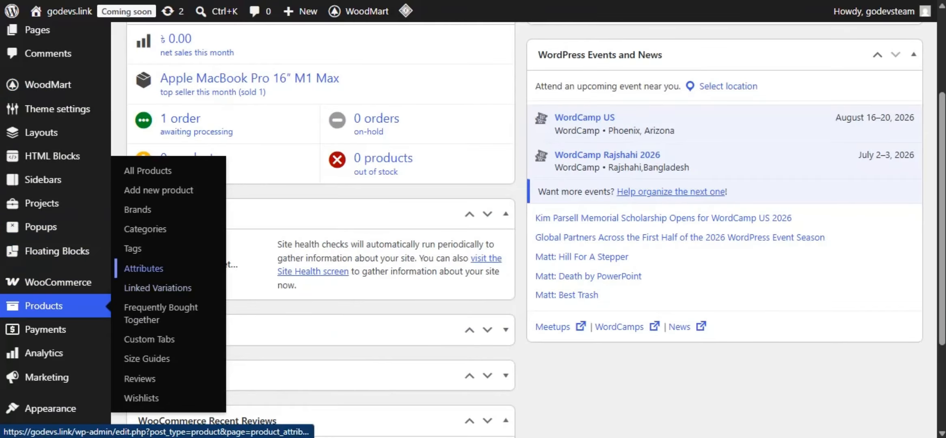
{"action": "left_click", "coordinate": [144, 268]}
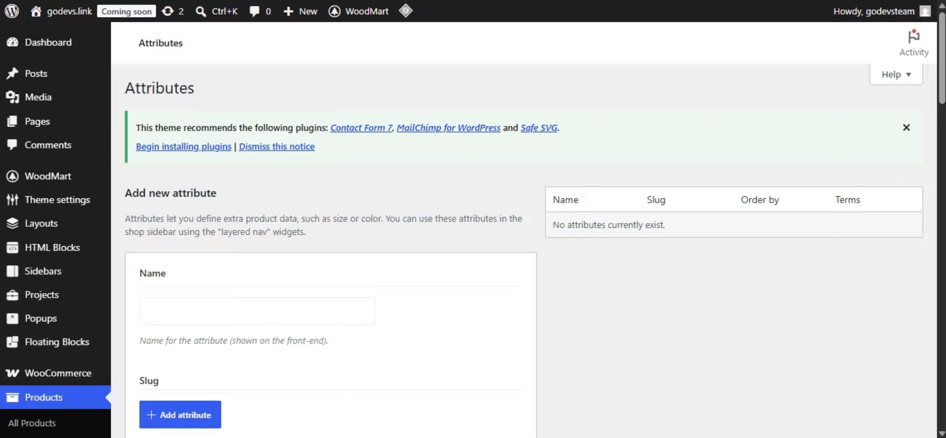
{"action": "left_click", "coordinate": [257, 311]}
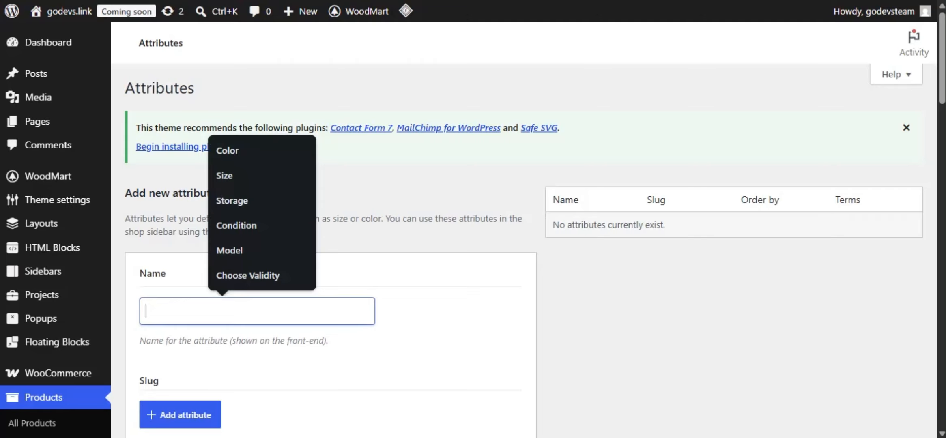
{"action": "type", "text": "Size"}
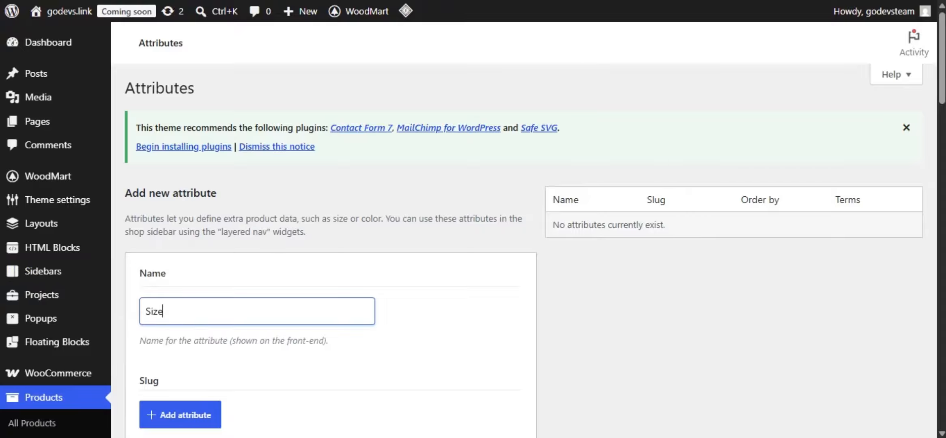
{"action": "key", "text": "Tab"}
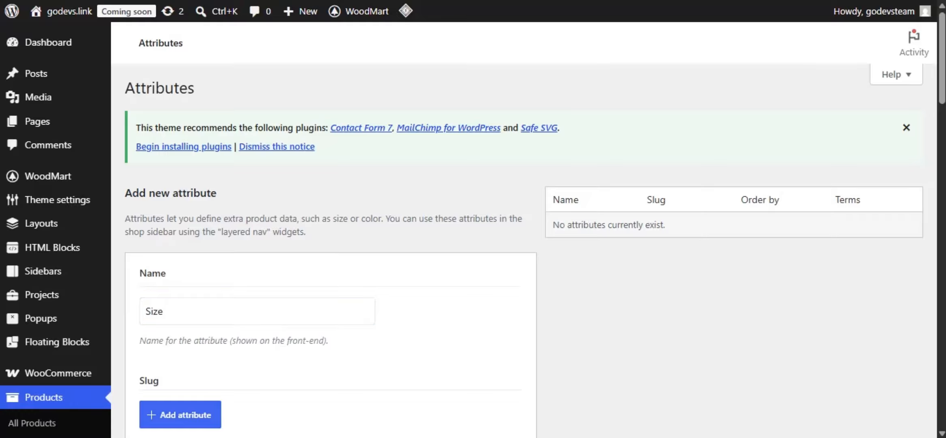
{"action": "key", "text": "Return"}
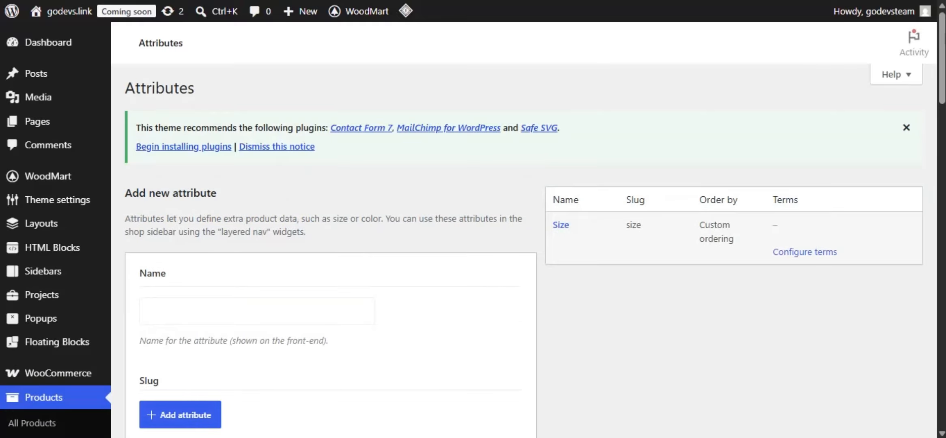
{"action": "left_click_drag", "start_coordinate": [553, 225], "coordinate": [641, 225]}
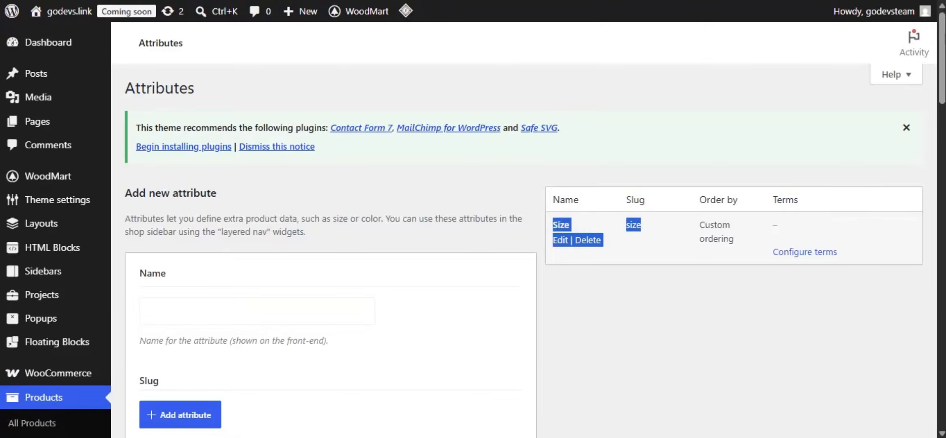
{"action": "left_click", "coordinate": [658, 244]}
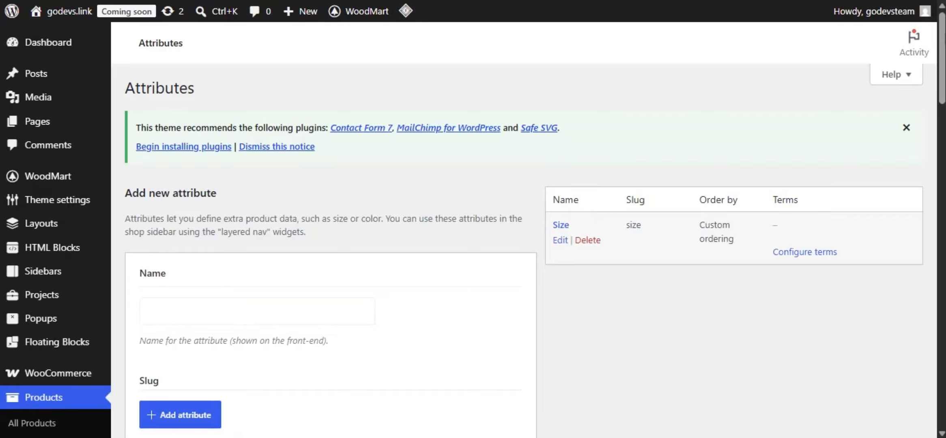
- Add the terms S, M and L to the Size attribute
{"action": "left_click", "coordinate": [805, 252]}
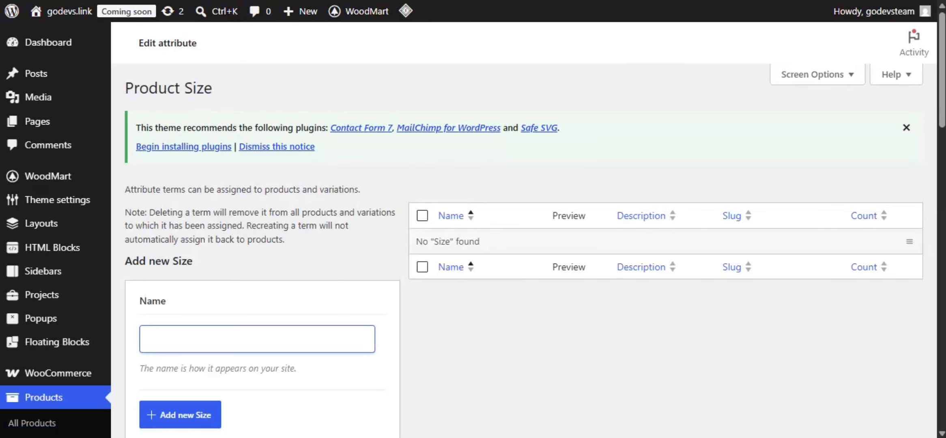
{"action": "type", "text": "S"}
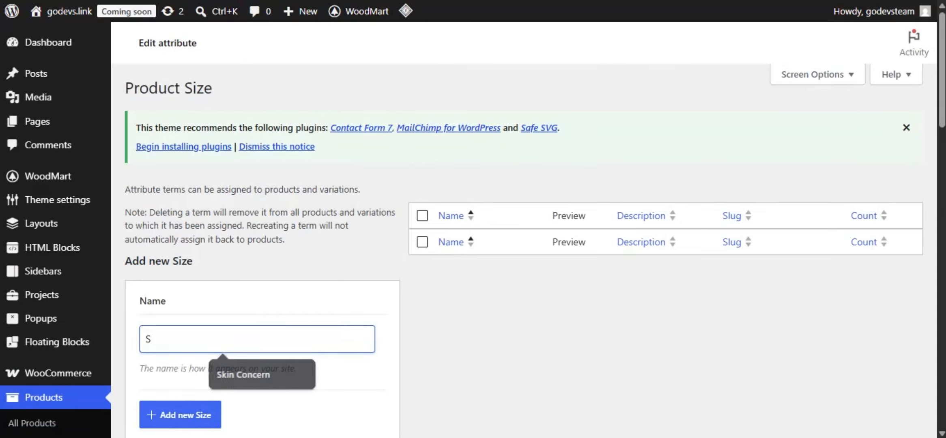
{"action": "key", "text": "Return"}
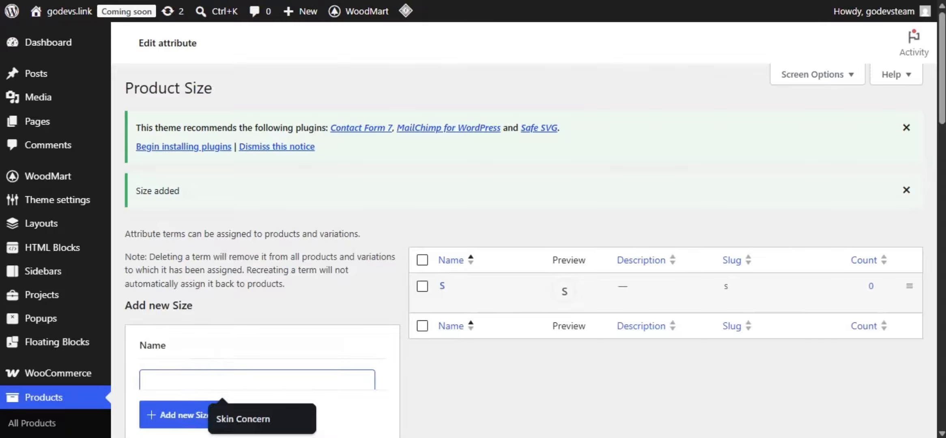
{"action": "type", "text": "M"}
{"action": "key", "text": "Return"}
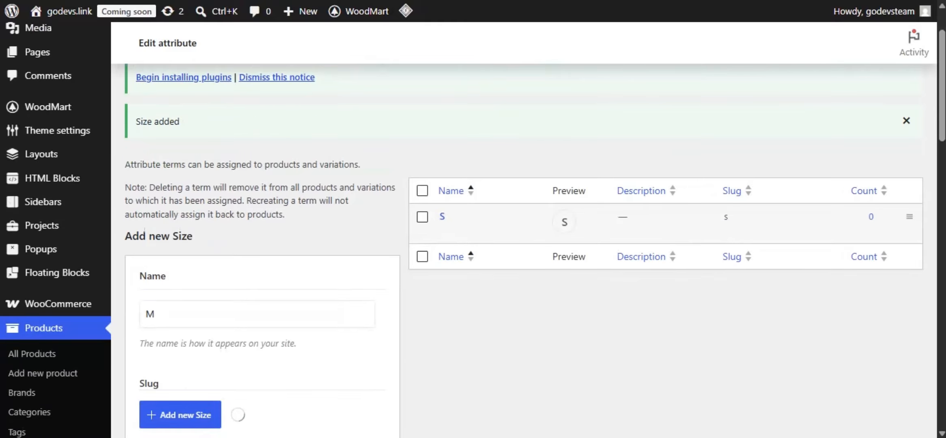
{"action": "left_click", "coordinate": [257, 315]}
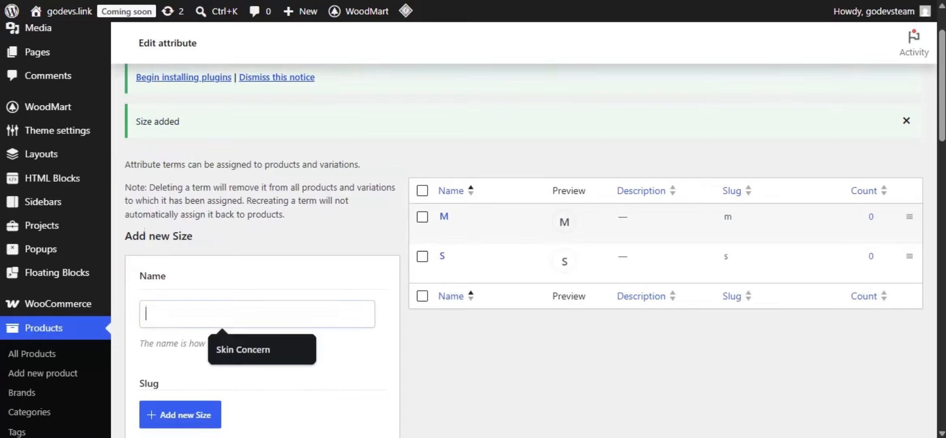
{"action": "type", "text": ":"}
{"action": "key", "text": "BackSpace"}
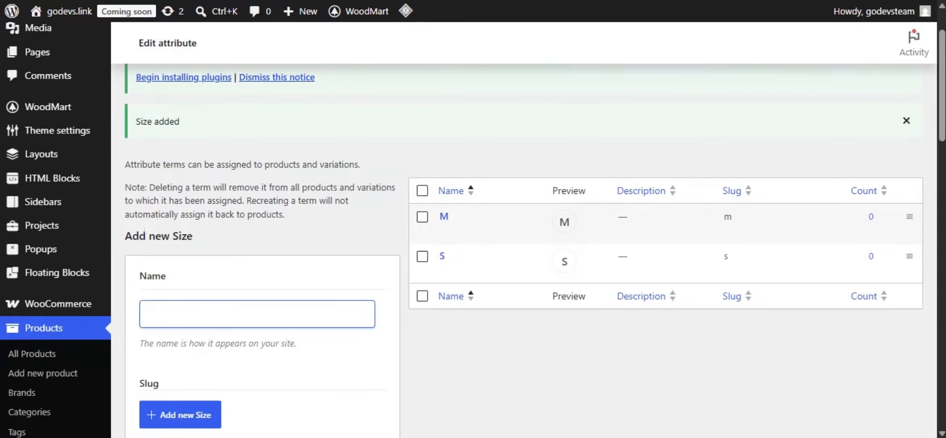
{"action": "type", "text": "L"}
{"action": "key", "text": "Return"}
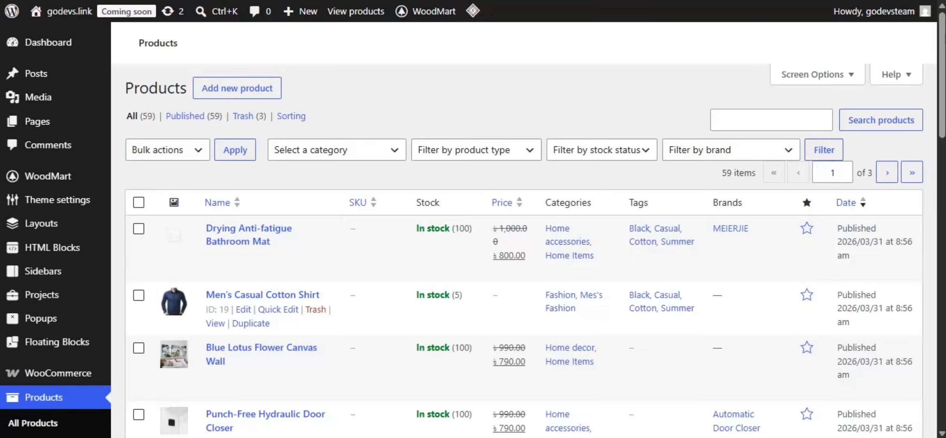
- Open the Men's Casual Cotton Shirt product for editing and set its product type to Variable product
{"action": "scroll", "coordinate": [264, 390], "scroll_direction": "down", "scroll_amount": 1}
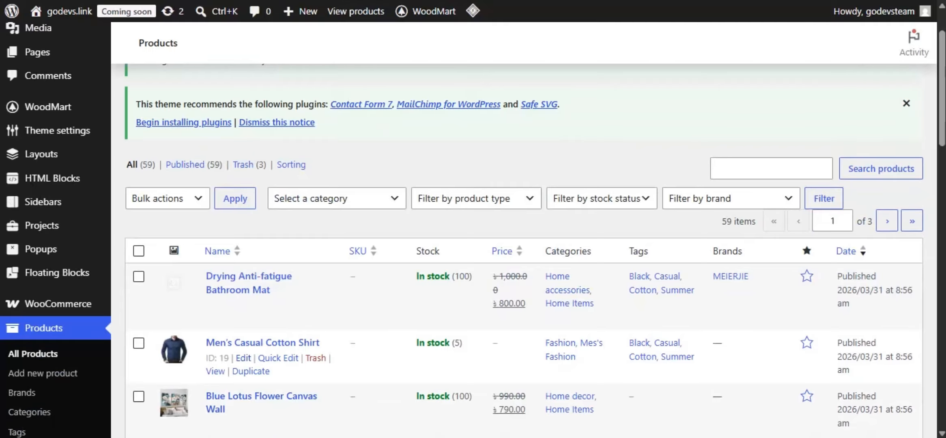
{"action": "left_click", "coordinate": [243, 358]}
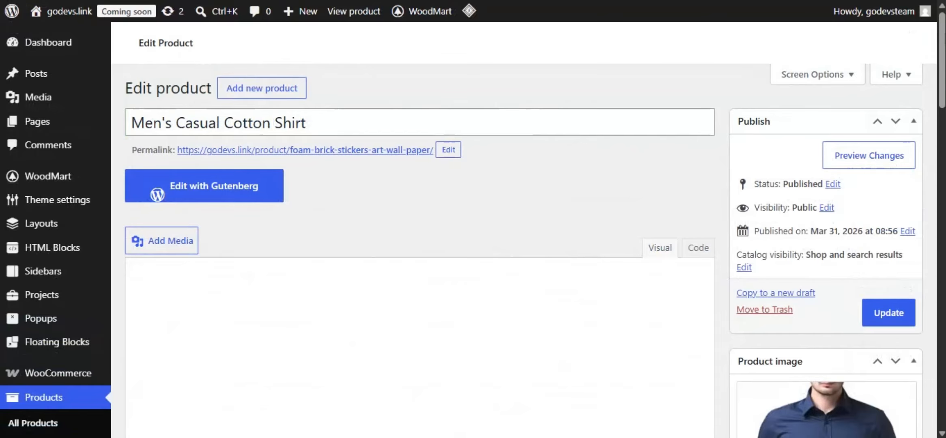
{"action": "scroll", "coordinate": [473, 243], "scroll_direction": "down", "scroll_amount": 1}
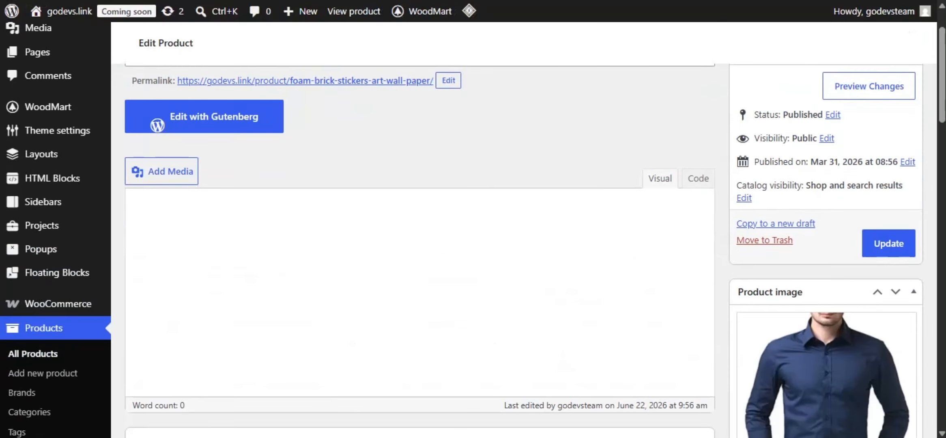
{"action": "scroll", "coordinate": [473, 243], "scroll_direction": "up", "scroll_amount": 1}
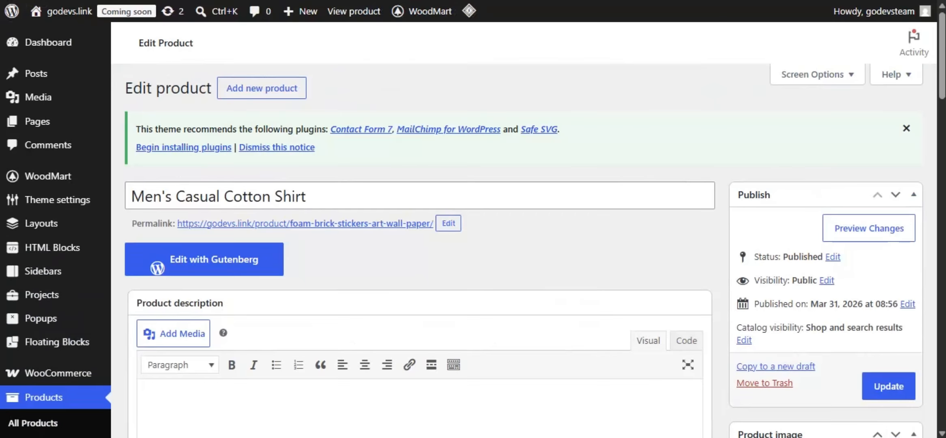
{"action": "scroll", "coordinate": [472, 243], "scroll_direction": "down", "scroll_amount": 6}
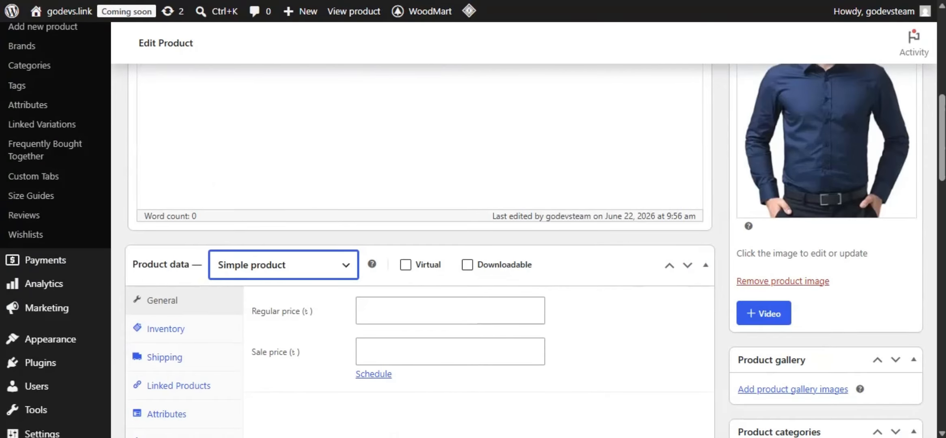
{"action": "left_click", "coordinate": [284, 265]}
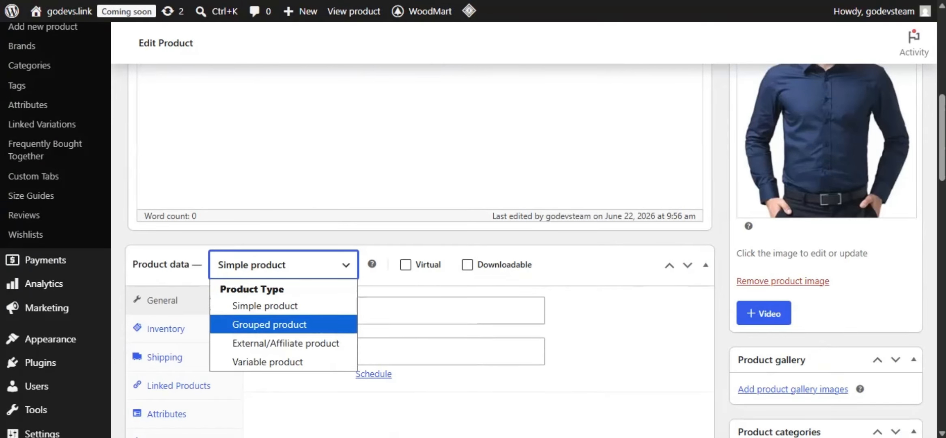
{"action": "left_click", "coordinate": [268, 362]}
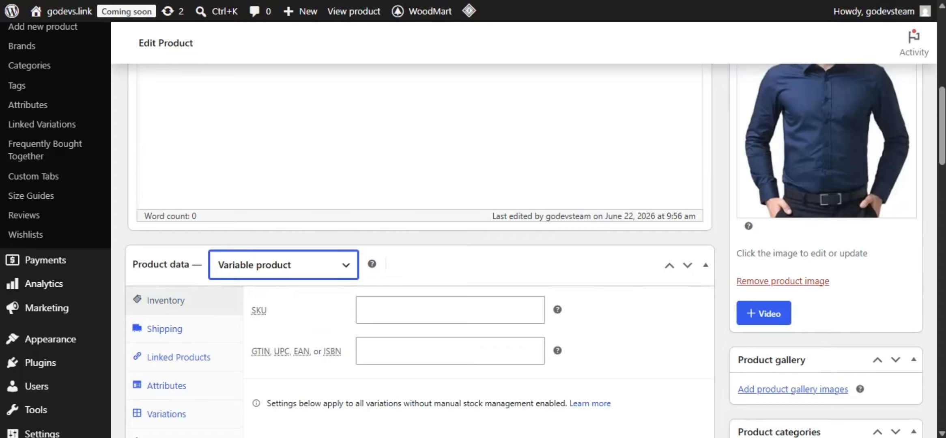
- Remove the Size attribute already attached to the shirt and add the existing global Size attribute in its place
{"action": "scroll", "coordinate": [418, 243], "scroll_direction": "down", "scroll_amount": 2}
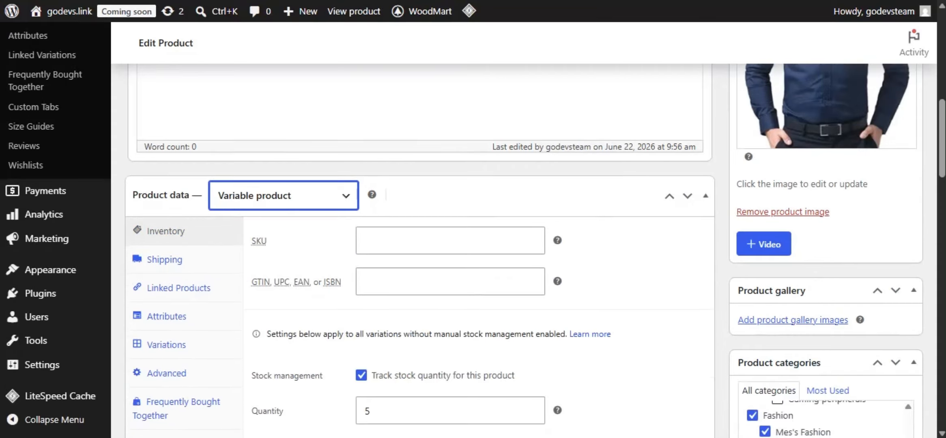
{"action": "left_click", "coordinate": [167, 316]}
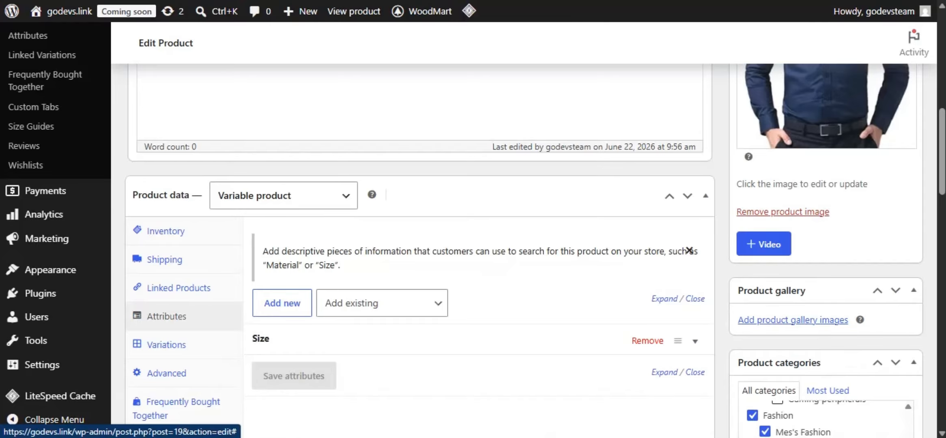
{"action": "left_click", "coordinate": [648, 341]}
{"action": "left_click", "coordinate": [382, 304]}
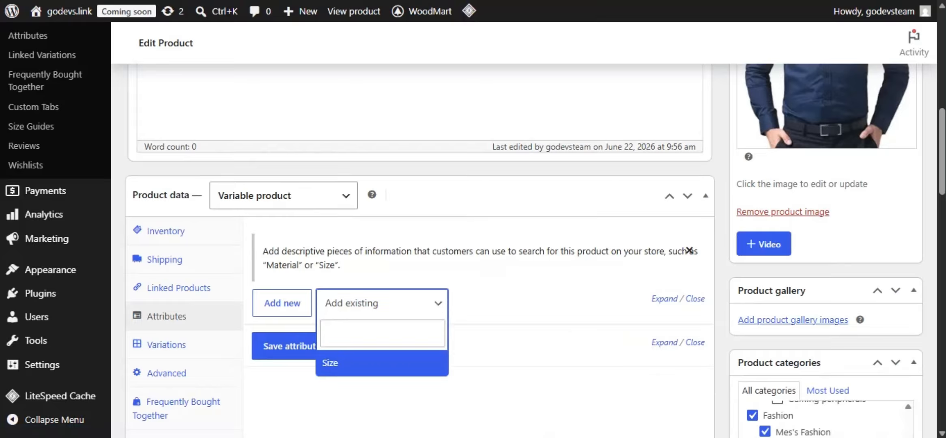
{"action": "left_click", "coordinate": [381, 363]}
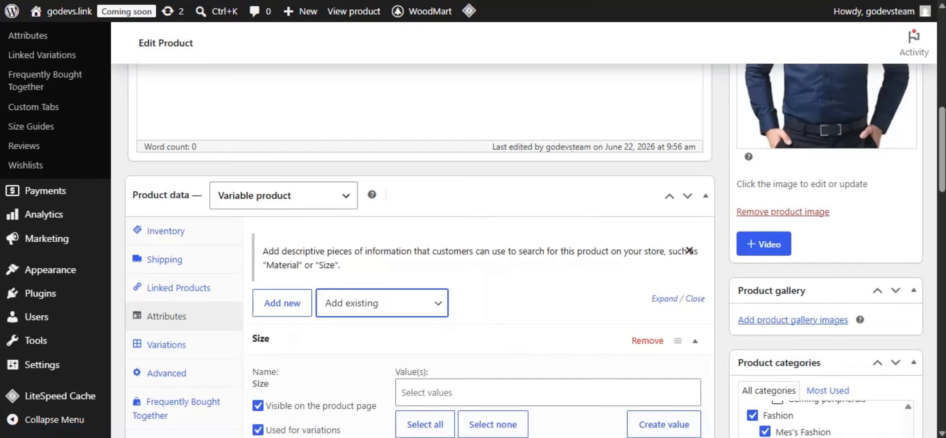
- Assign all the values L, M and S to the shirt's Size attribute and save the attributes
{"action": "scroll", "coordinate": [420, 243], "scroll_direction": "down", "scroll_amount": 2}
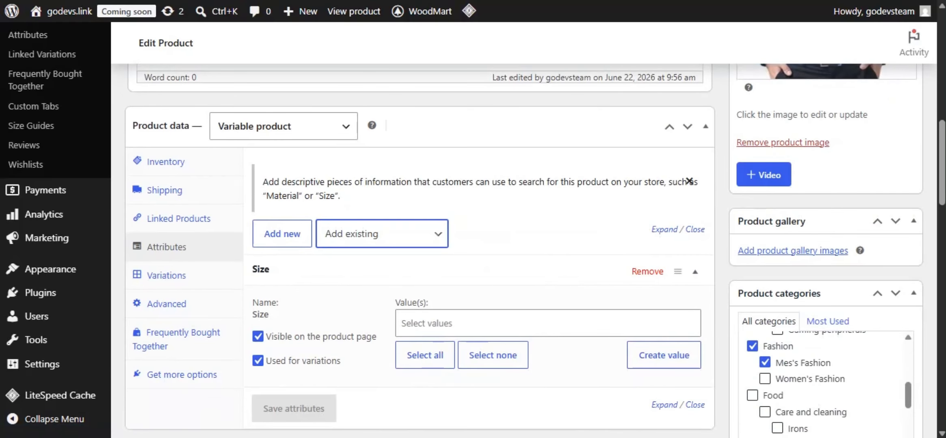
{"action": "left_click", "coordinate": [548, 323]}
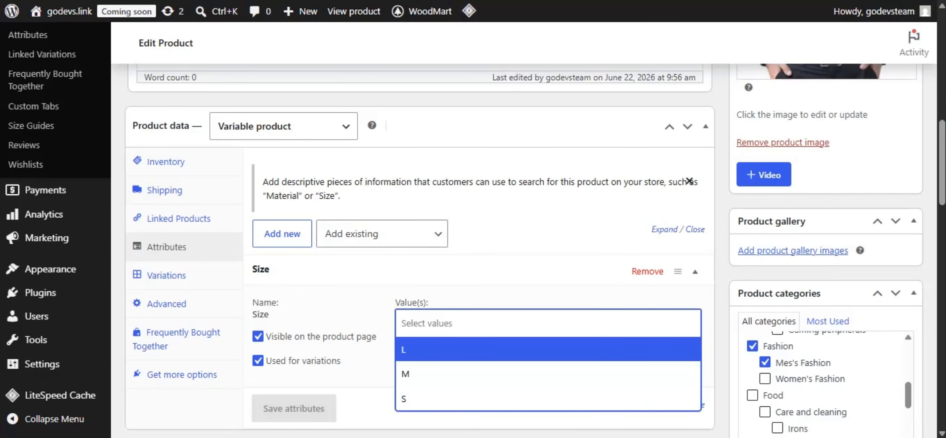
{"action": "key", "text": "Down"}
{"action": "key", "text": "Down"}
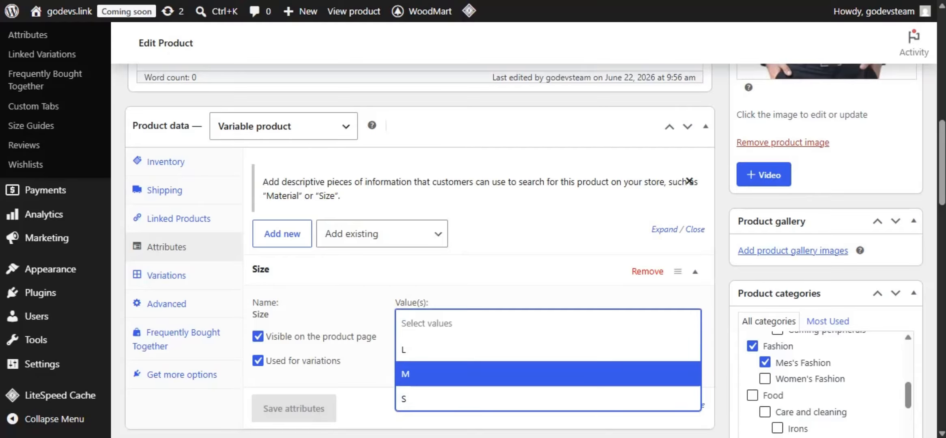
{"action": "key", "text": "Up"}
{"action": "key", "text": "Up"}
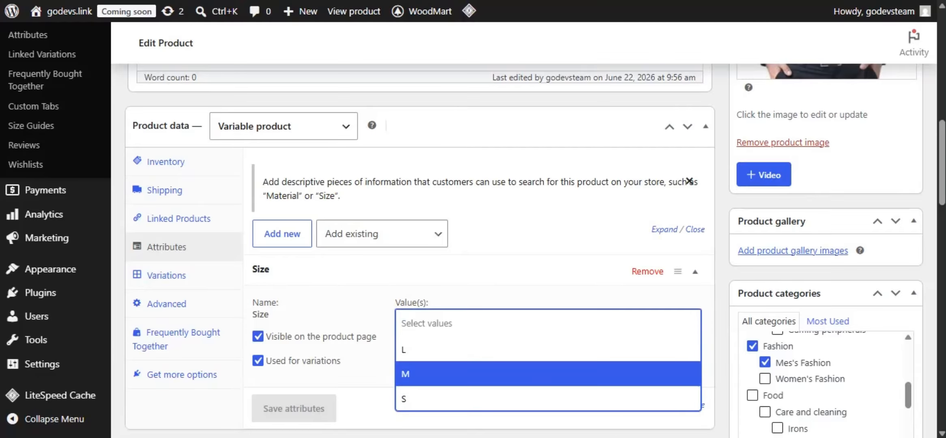
{"action": "left_click", "coordinate": [466, 324]}
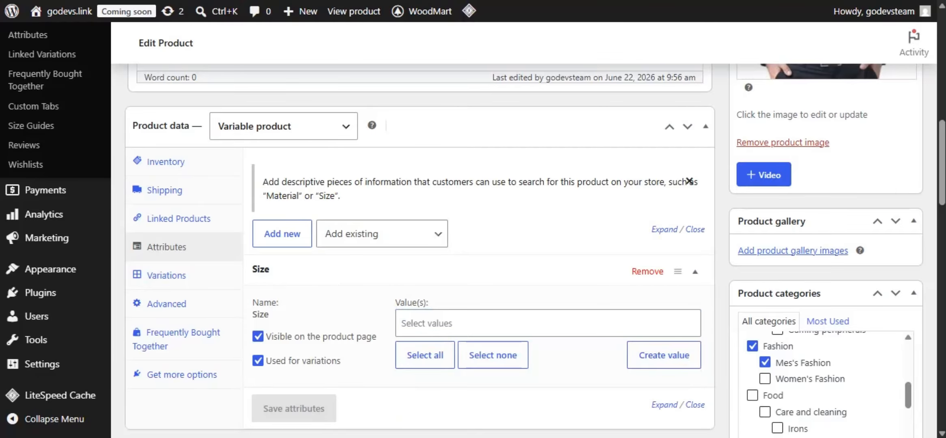
{"action": "left_click", "coordinate": [425, 355]}
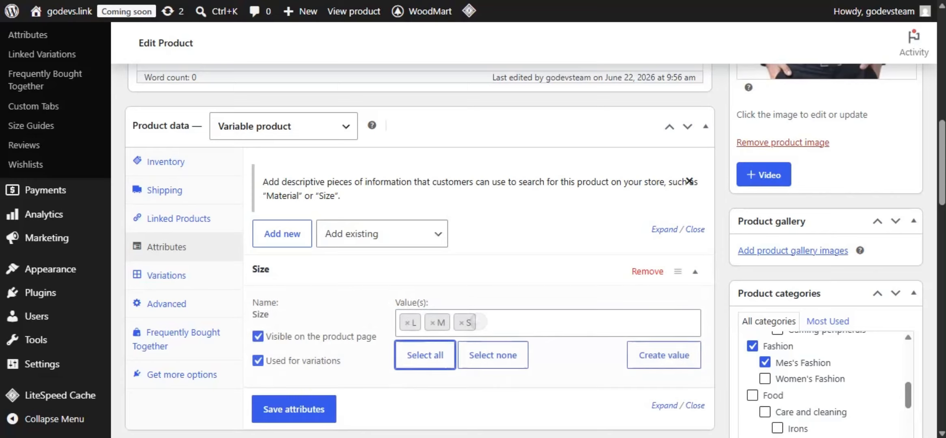
{"action": "left_click", "coordinate": [293, 408]}
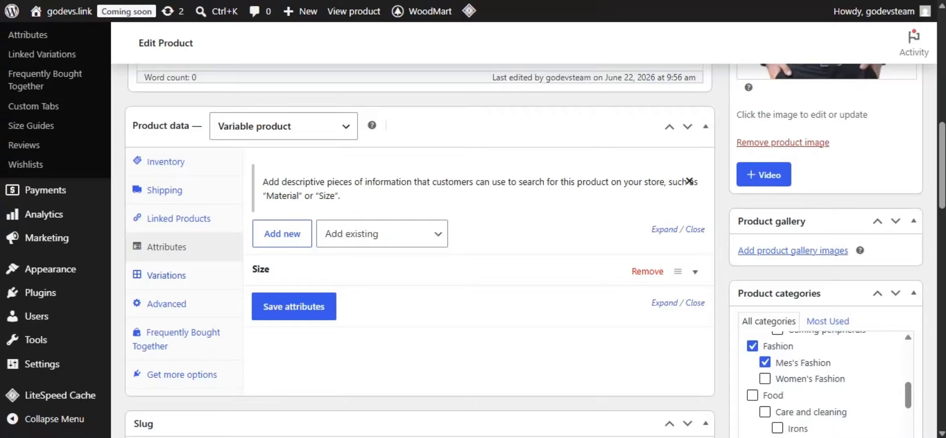
- Generate the shirt's product variations from all its added attributes and confirm
{"action": "left_click", "coordinate": [138, 275]}
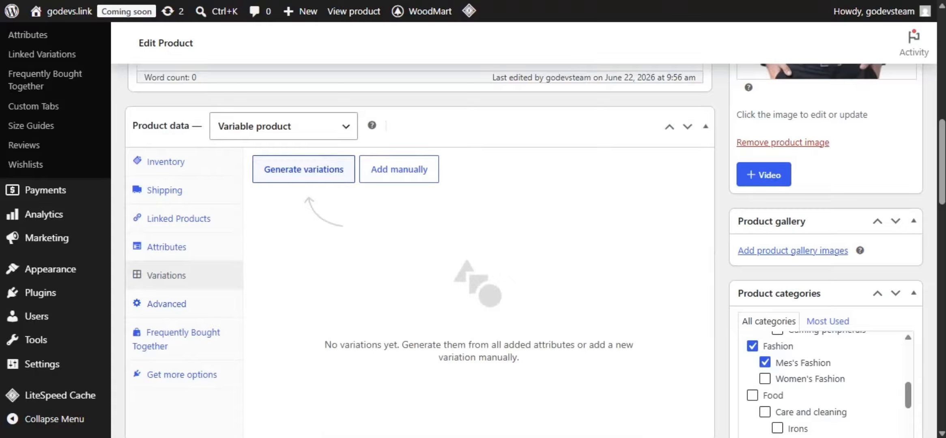
{"action": "left_click", "coordinate": [303, 170]}
{"action": "left_click", "coordinate": [534, 93]}
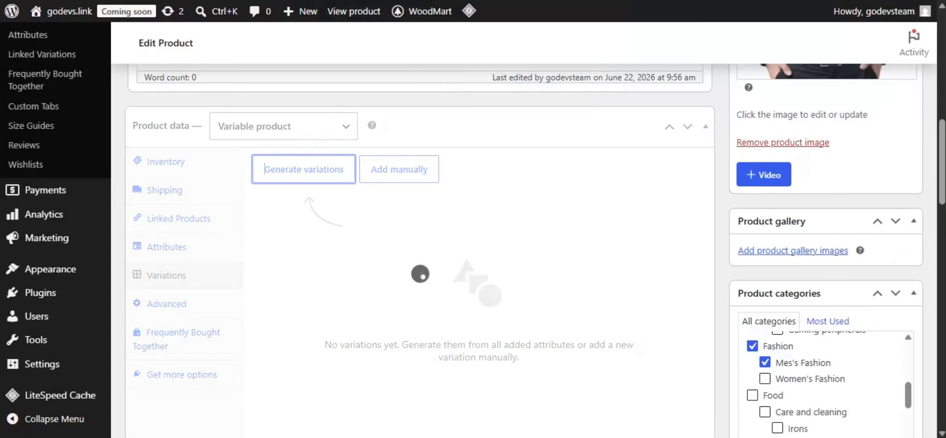
- Set the L variation's regular price to 700 and its sale price to 650
{"action": "scroll", "coordinate": [479, 244], "scroll_direction": "down", "scroll_amount": 1}
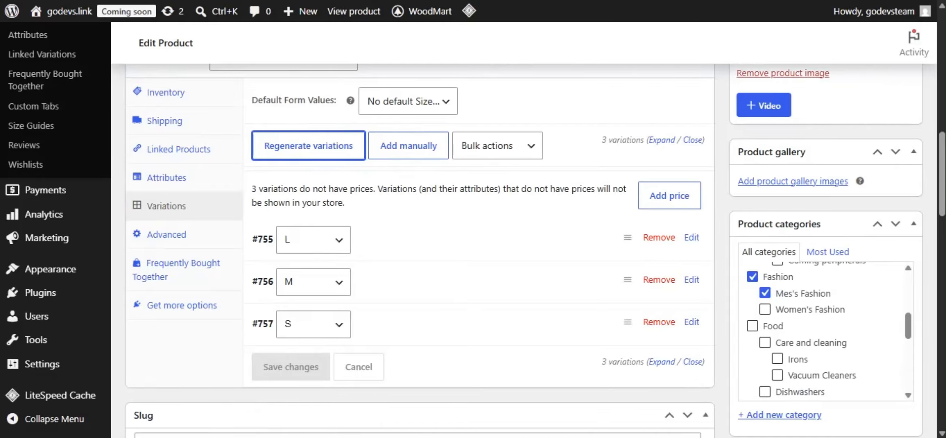
{"action": "scroll", "coordinate": [56, 228], "scroll_direction": "up", "scroll_amount": 2}
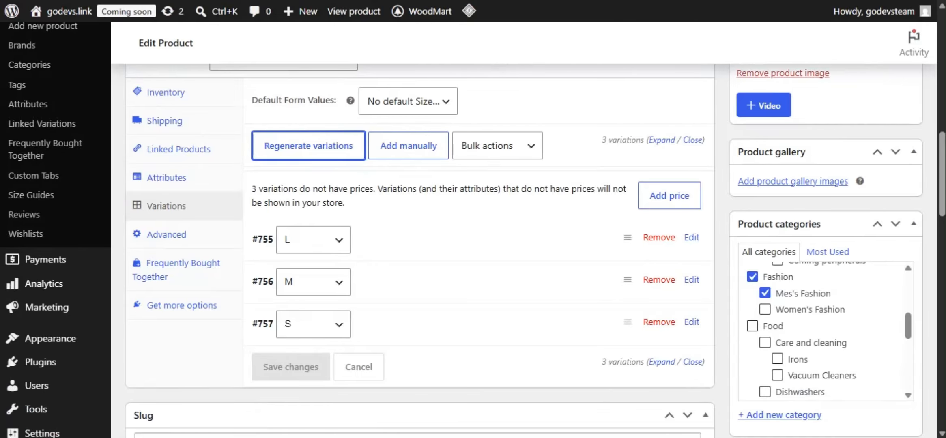
{"action": "left_click", "coordinate": [467, 239]}
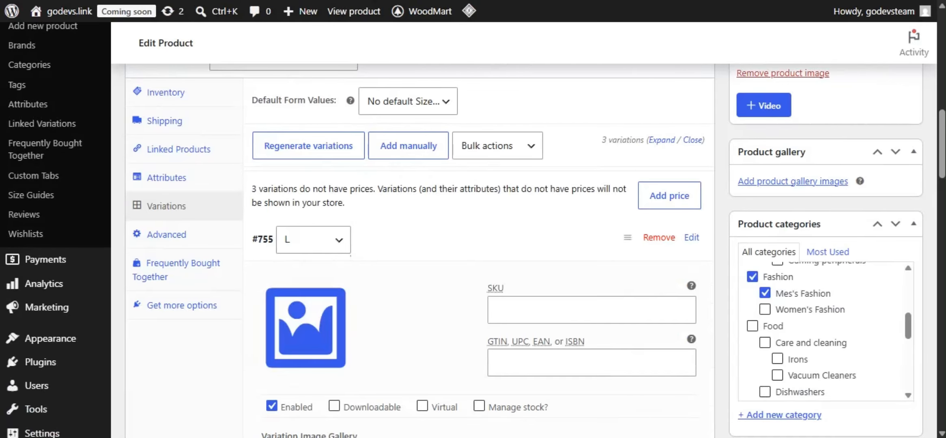
{"action": "scroll", "coordinate": [466, 239], "scroll_direction": "down", "scroll_amount": 3}
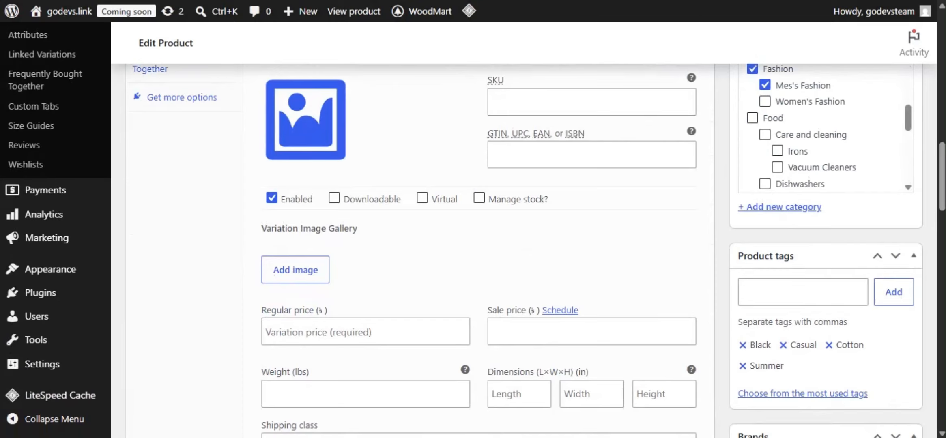
{"action": "left_click", "coordinate": [357, 333]}
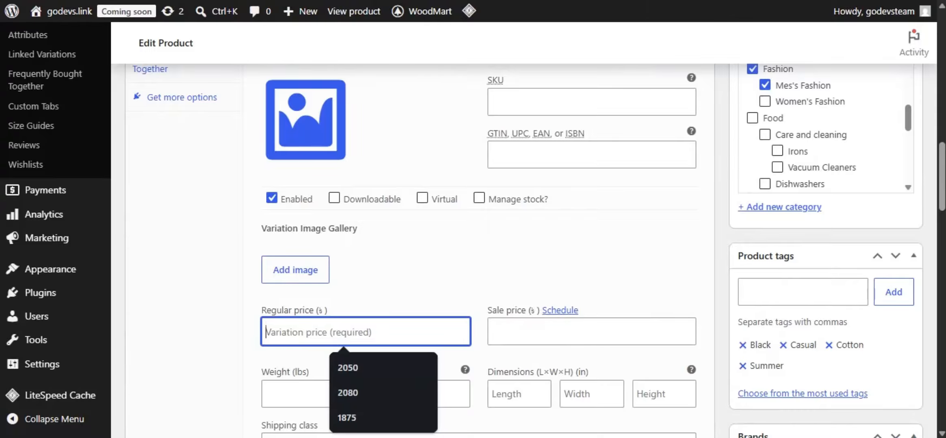
{"action": "type", "text": "7000"}
{"action": "key", "text": "BackSpace"}
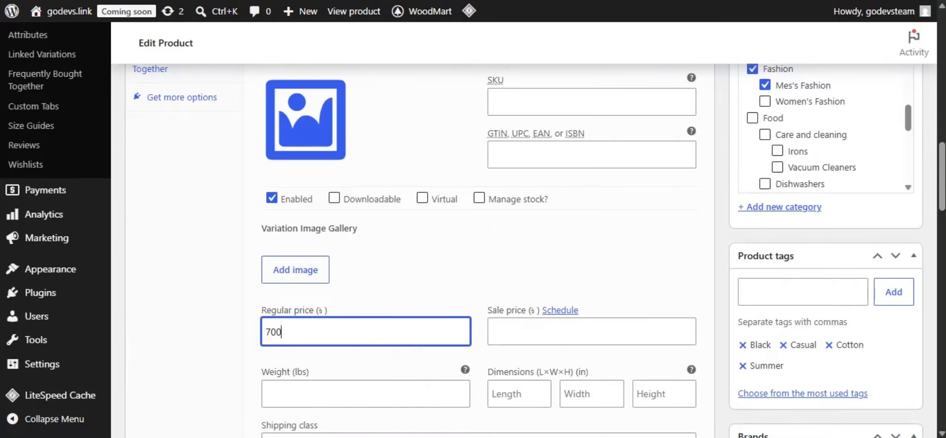
{"action": "left_click", "coordinate": [591, 332]}
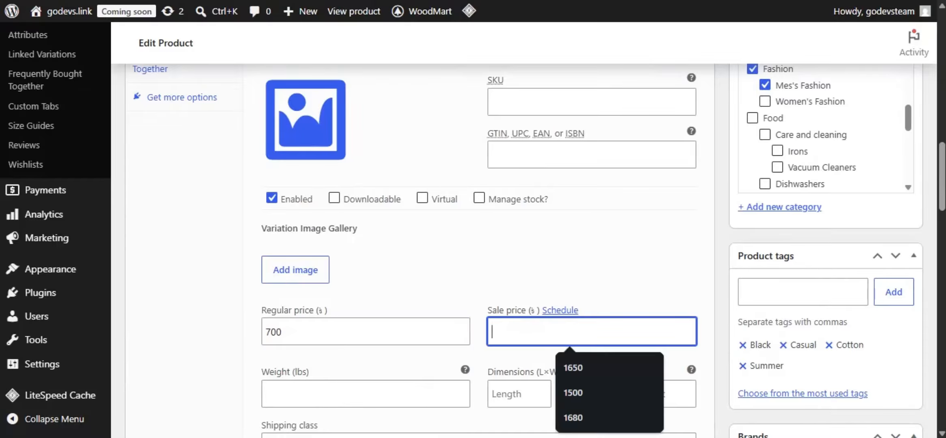
{"action": "type", "text": "650"}
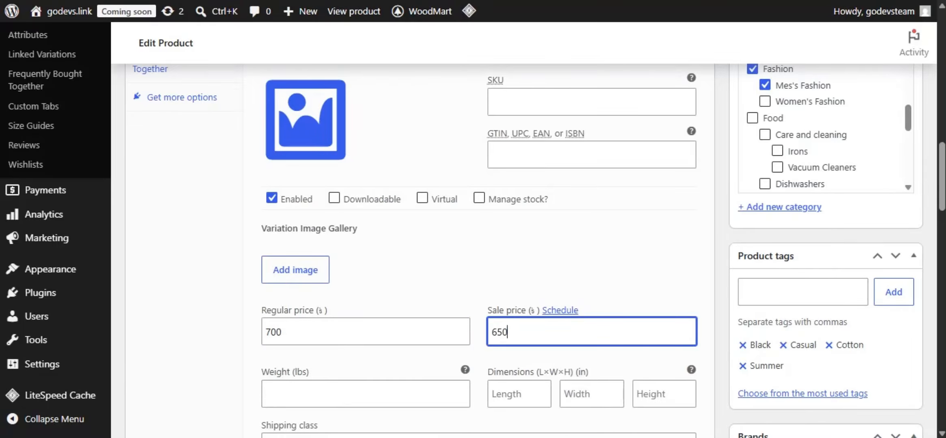
{"action": "scroll", "coordinate": [487, 243], "scroll_direction": "up", "scroll_amount": 2}
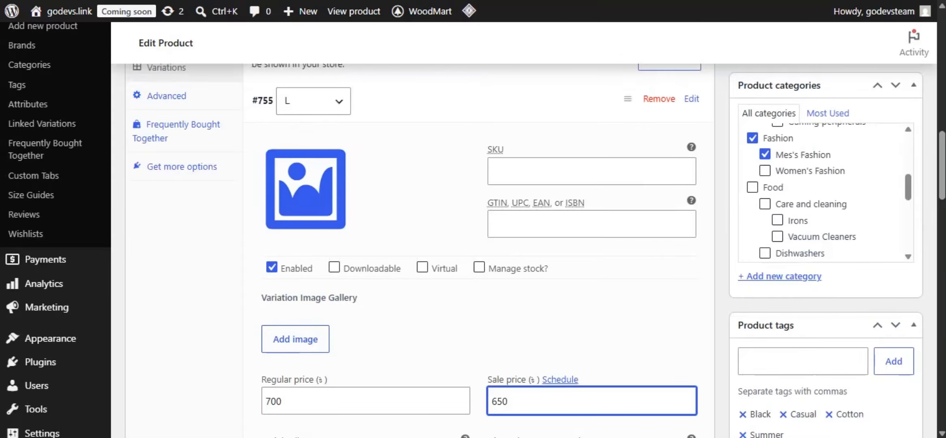
{"action": "left_click", "coordinate": [447, 100]}
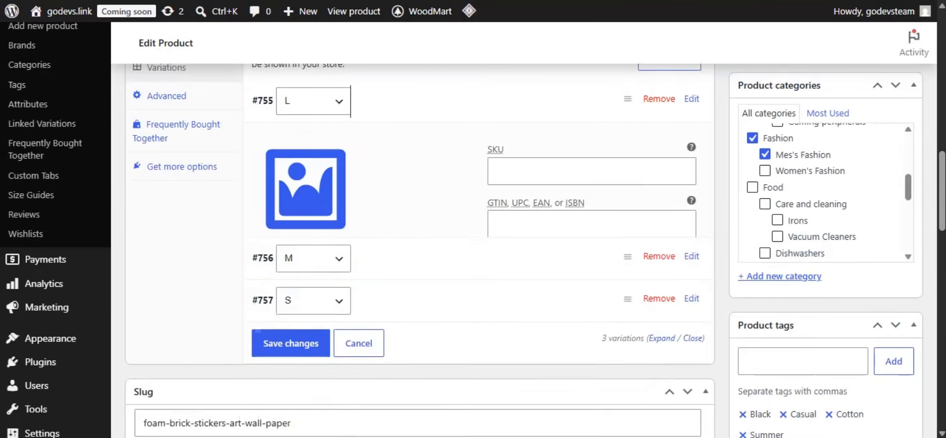
- Set the M variation's regular price to 770 and its sale price to 620
{"action": "left_click", "coordinate": [446, 143]}
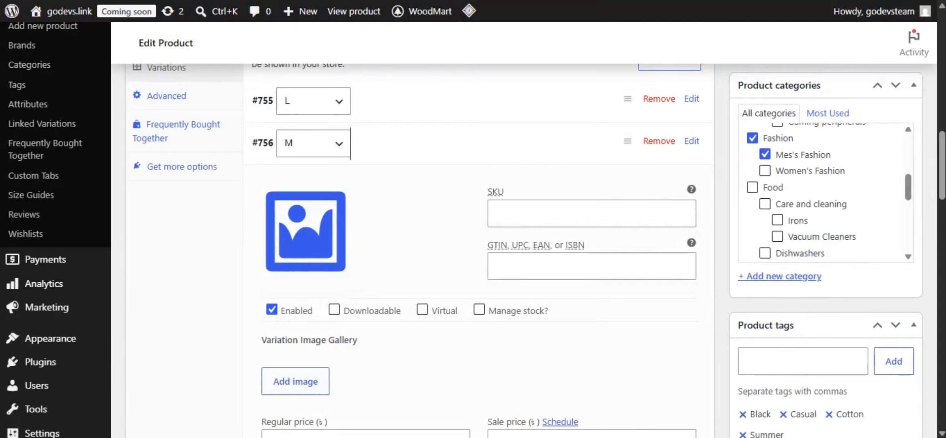
{"action": "scroll", "coordinate": [473, 229], "scroll_direction": "down", "scroll_amount": 2}
{"action": "left_click", "coordinate": [365, 374]}
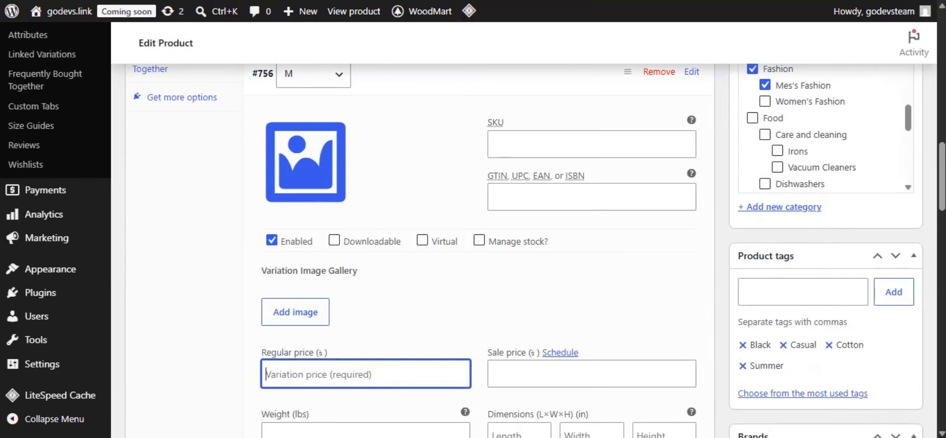
{"action": "type", "text": "770"}
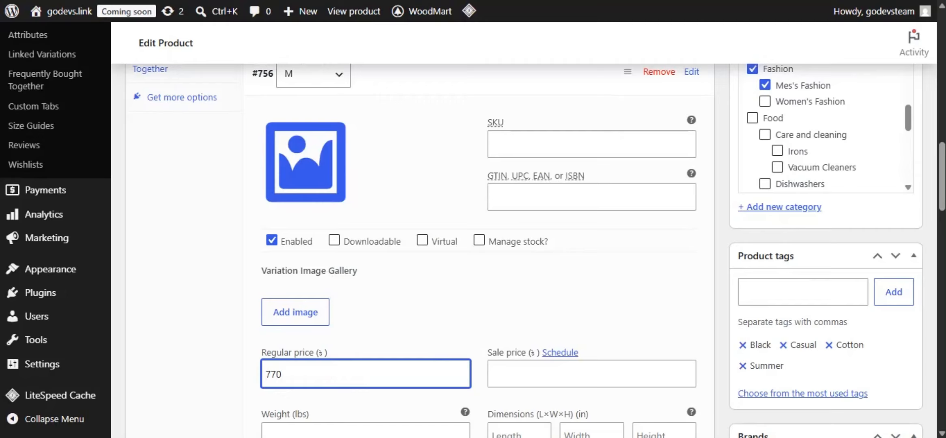
{"action": "left_click", "coordinate": [592, 374]}
{"action": "type", "text": "62"}
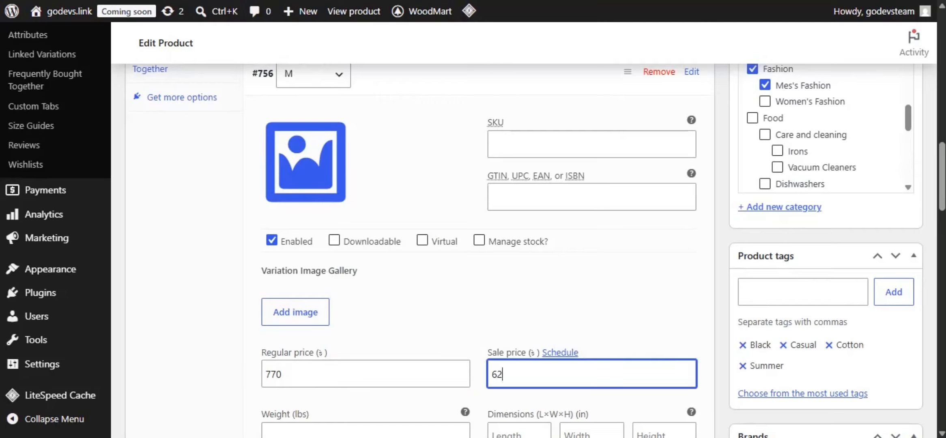
{"action": "type", "text": "0"}
{"action": "key", "text": "shift+Tab"}
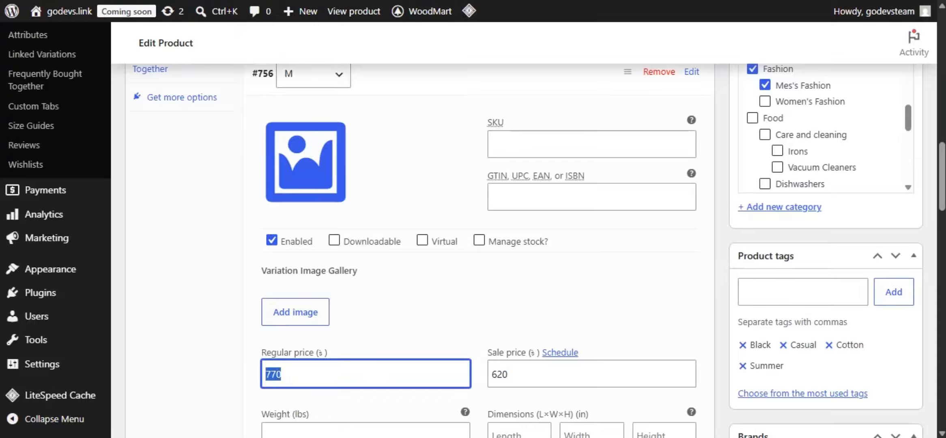
{"action": "left_click", "coordinate": [592, 374]}
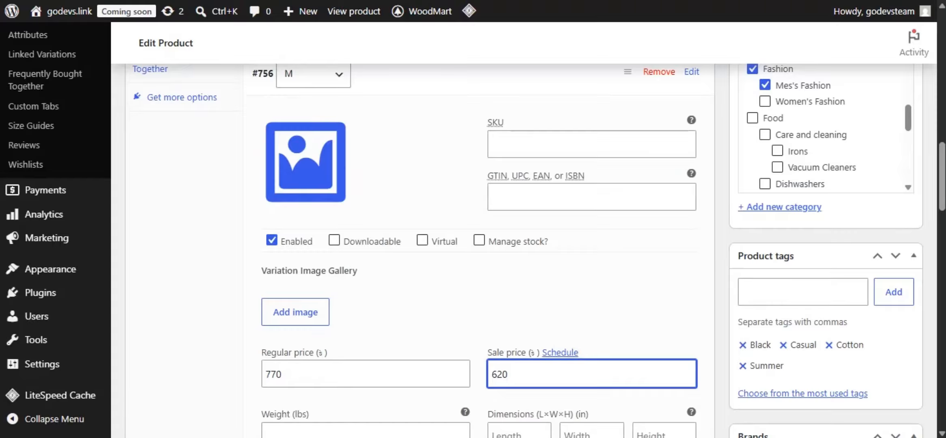
{"action": "left_click", "coordinate": [471, 77]}
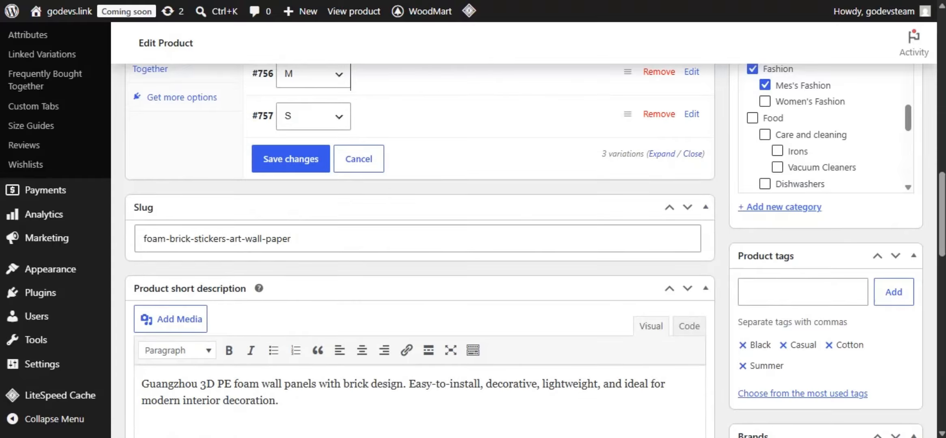
- Set the S variation's regular price to 800 and sale price to 690, and save the variation changes
{"action": "left_click", "coordinate": [471, 116]}
{"action": "scroll", "coordinate": [470, 115], "scroll_direction": "down", "scroll_amount": 1}
{"action": "left_click", "coordinate": [365, 347]}
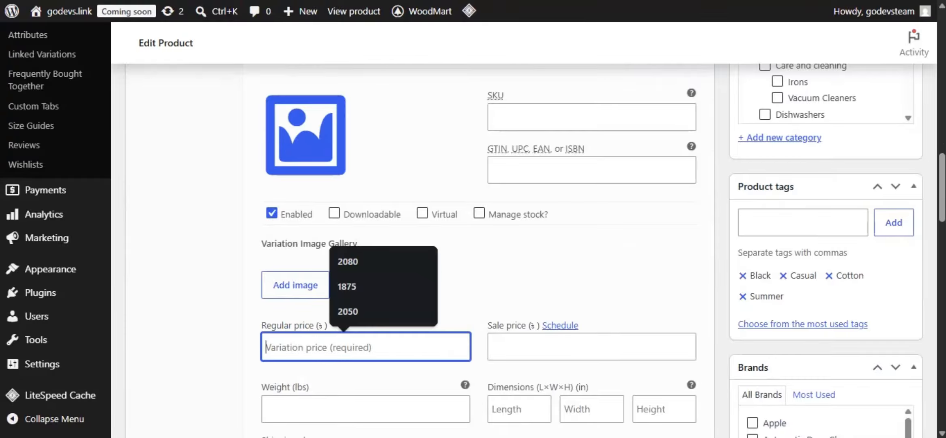
{"action": "type", "text": "800"}
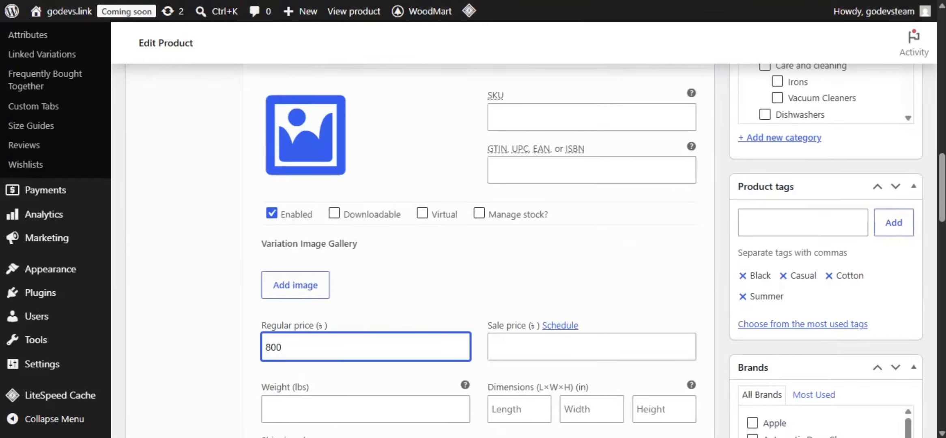
{"action": "left_click", "coordinate": [592, 347]}
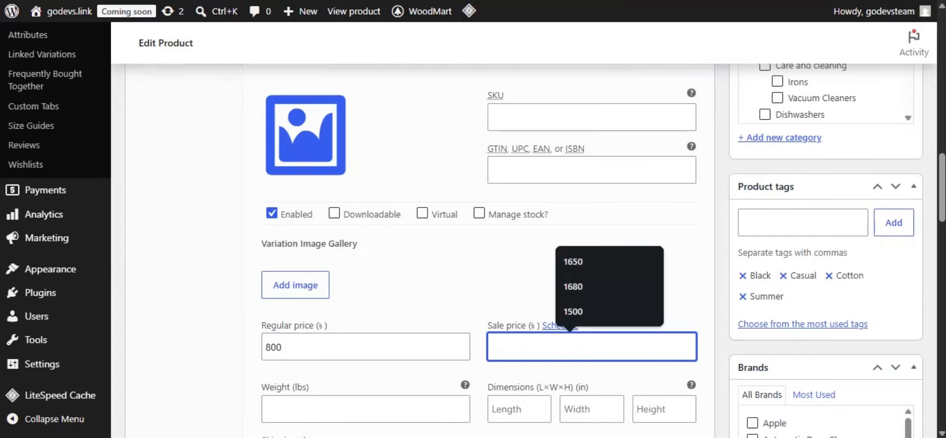
{"action": "type", "text": "6"}
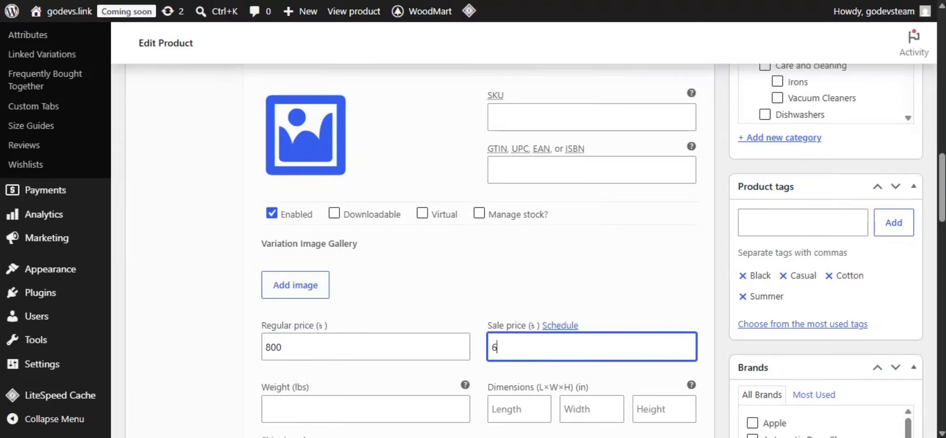
{"action": "type", "text": "90"}
{"action": "scroll", "coordinate": [592, 347], "scroll_direction": "up", "scroll_amount": 1}
{"action": "left_click", "coordinate": [692, 114]}
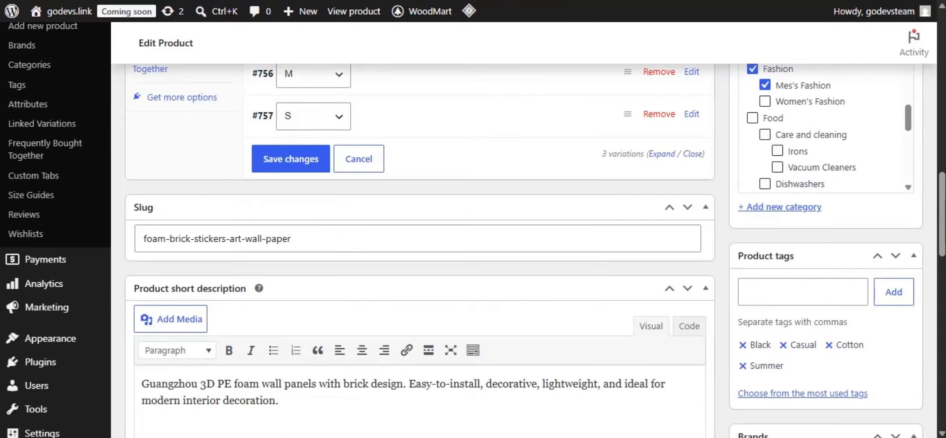
{"action": "scroll", "coordinate": [420, 243], "scroll_direction": "up", "scroll_amount": 3}
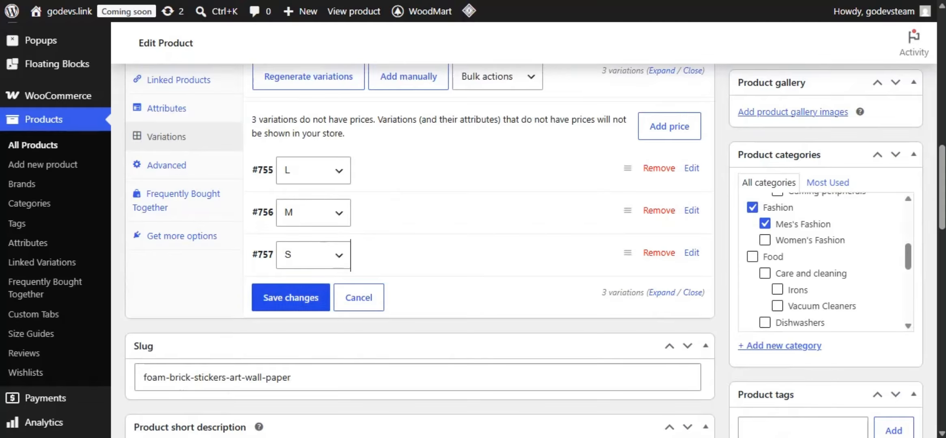
{"action": "left_click", "coordinate": [291, 297]}
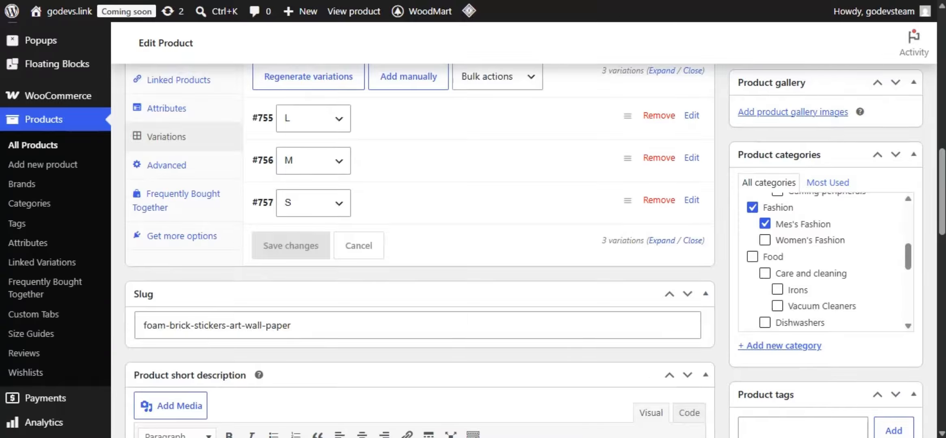
- Enable stock management for the L variation and set its stock quantity to 10
{"action": "left_click", "coordinate": [692, 116]}
{"action": "scroll", "coordinate": [479, 243], "scroll_direction": "down", "scroll_amount": 3}
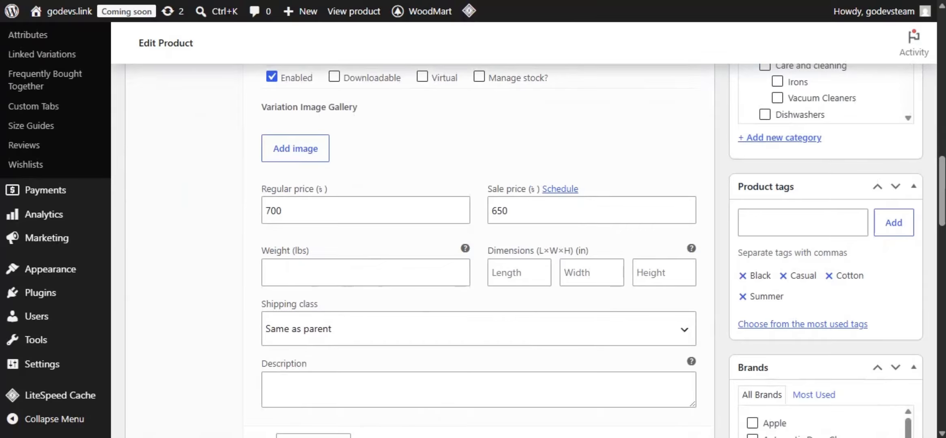
{"action": "left_click", "coordinate": [480, 77]}
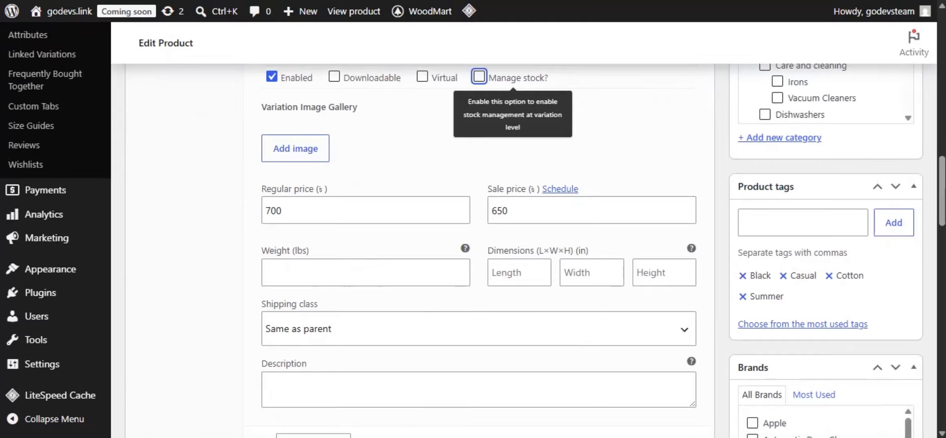
{"action": "left_click", "coordinate": [479, 77]}
{"action": "left_click_drag", "start_coordinate": [280, 273], "coordinate": [264, 272]}
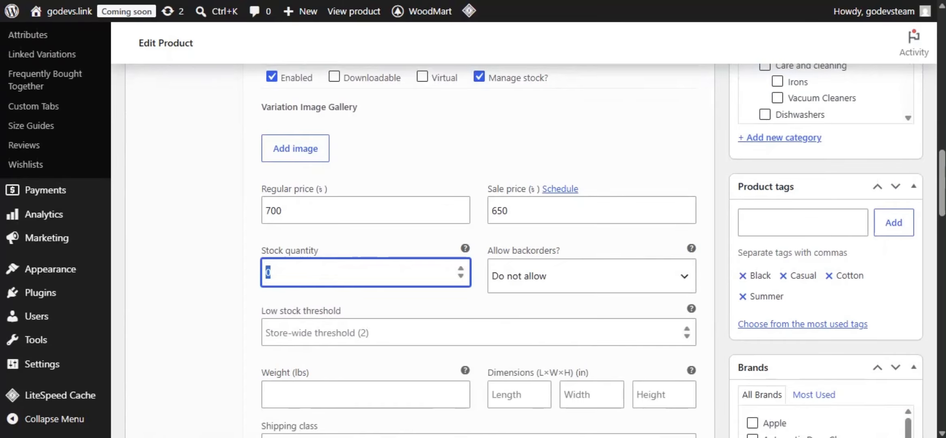
{"action": "type", "text": "10"}
{"action": "scroll", "coordinate": [473, 243], "scroll_direction": "up", "scroll_amount": 5}
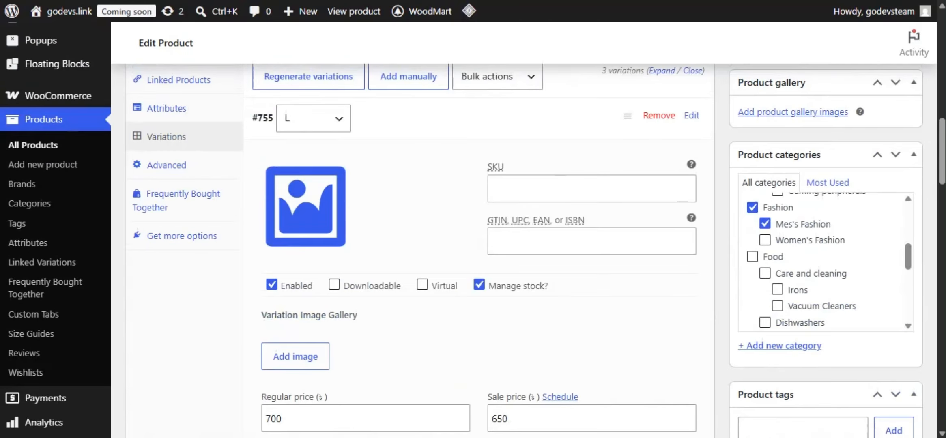
{"action": "left_click", "coordinate": [692, 116]}
- Enable stock management for the M variation with a stock quantity of 5, and save the variation changes
{"action": "scroll", "coordinate": [473, 243], "scroll_direction": "up", "scroll_amount": 1}
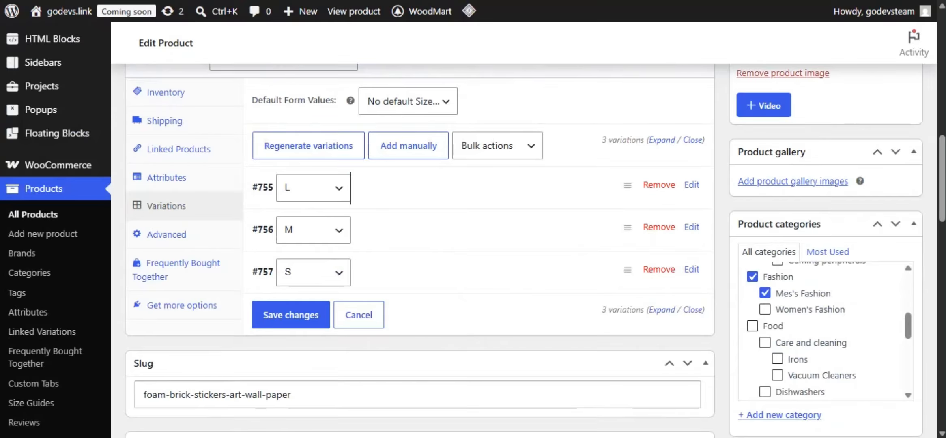
{"action": "left_click", "coordinate": [692, 228]}
{"action": "scroll", "coordinate": [473, 244], "scroll_direction": "down", "scroll_amount": 3}
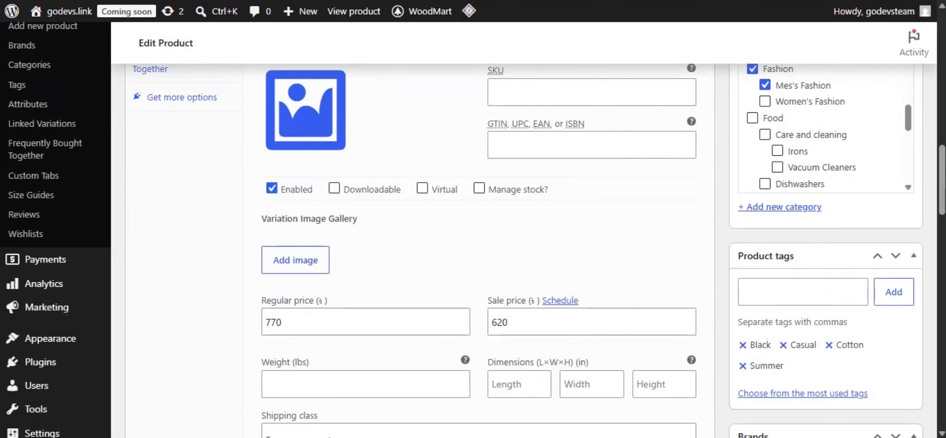
{"action": "left_click", "coordinate": [479, 188]}
{"action": "double_click", "coordinate": [292, 384]}
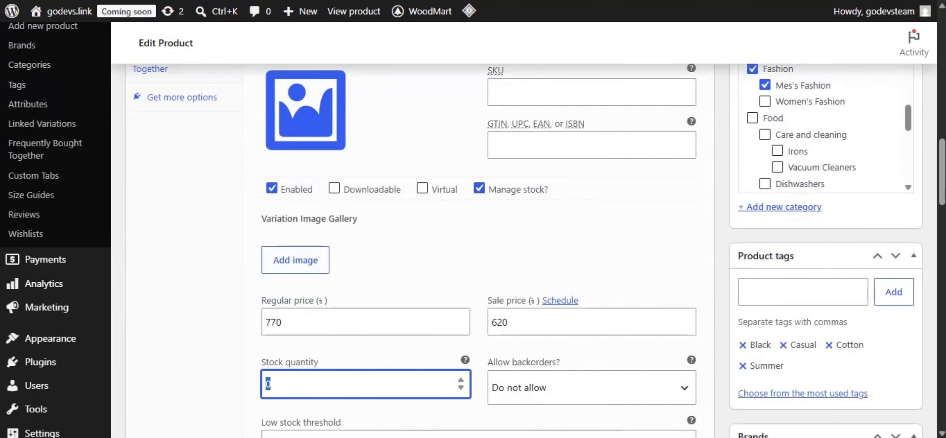
{"action": "type", "text": "5"}
{"action": "scroll", "coordinate": [473, 243], "scroll_direction": "up", "scroll_amount": 2}
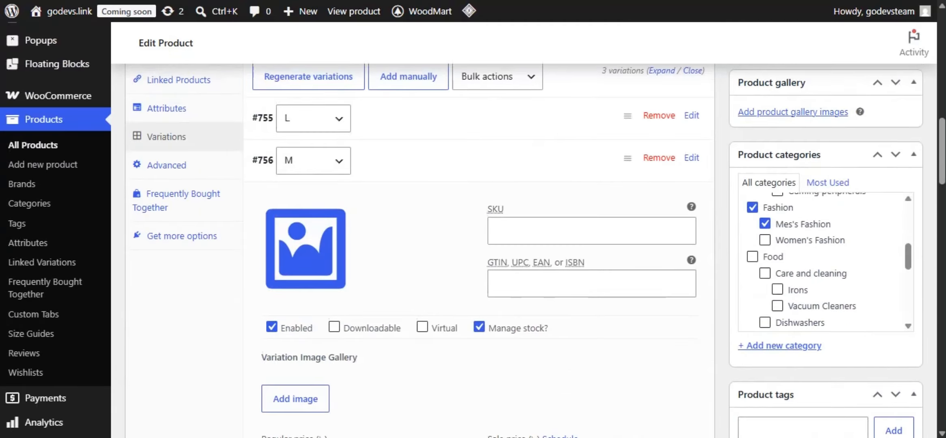
{"action": "left_click", "coordinate": [692, 158]}
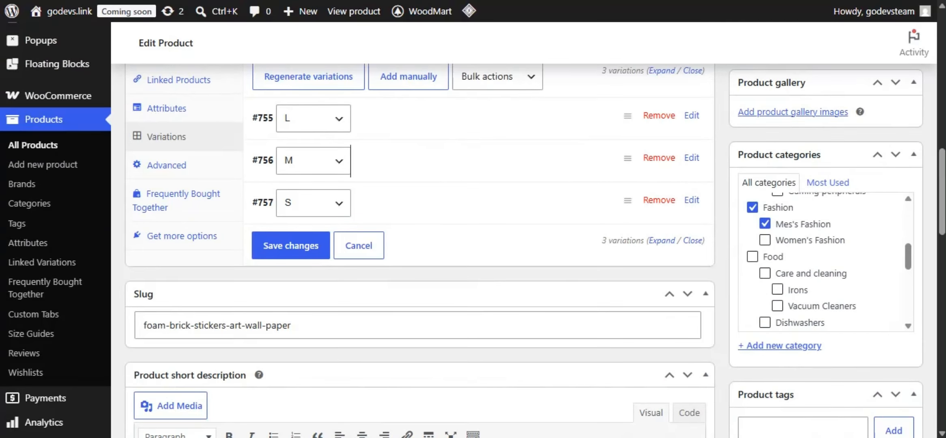
{"action": "left_click", "coordinate": [291, 246]}
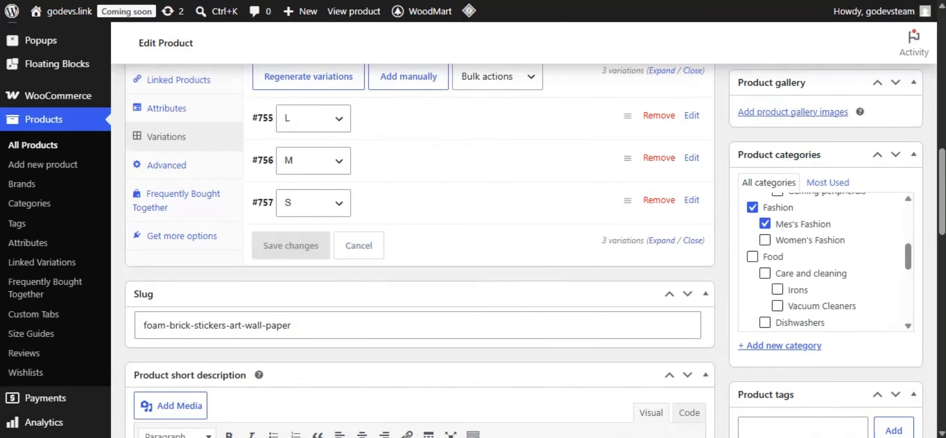
{"action": "scroll", "coordinate": [684, 116], "scroll_direction": "up", "scroll_amount": 15}
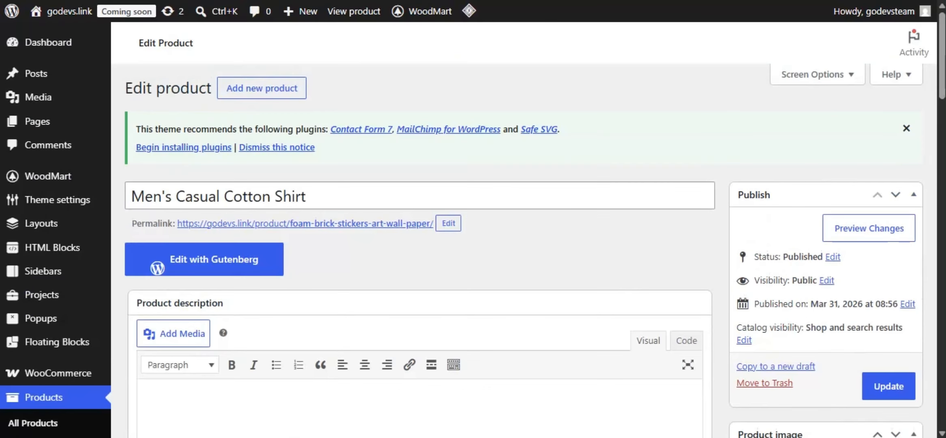
- Update the Men's Casual Cotton Shirt product and open its storefront page
{"action": "left_click", "coordinate": [889, 387]}
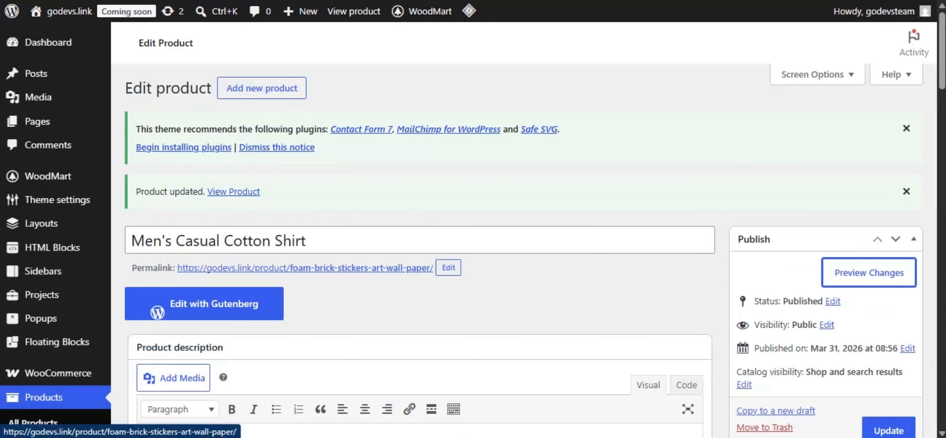
{"action": "left_click", "coordinate": [234, 192]}
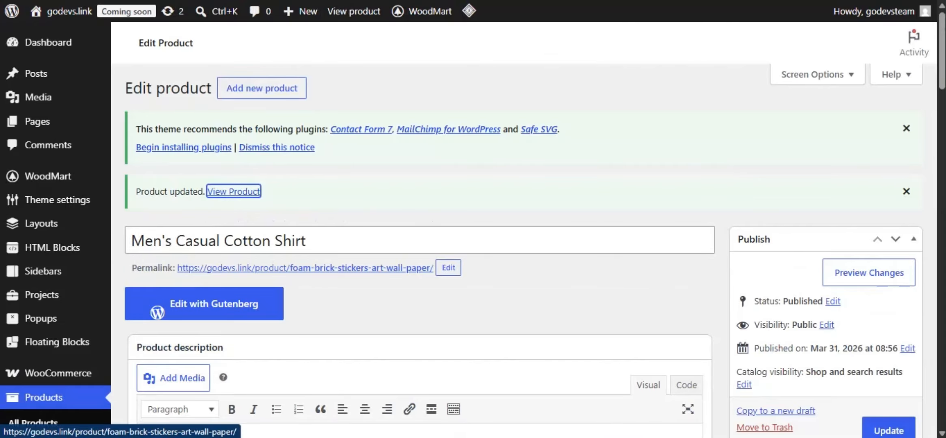
{"action": "scroll", "coordinate": [468, 230], "scroll_direction": "down", "scroll_amount": 1}
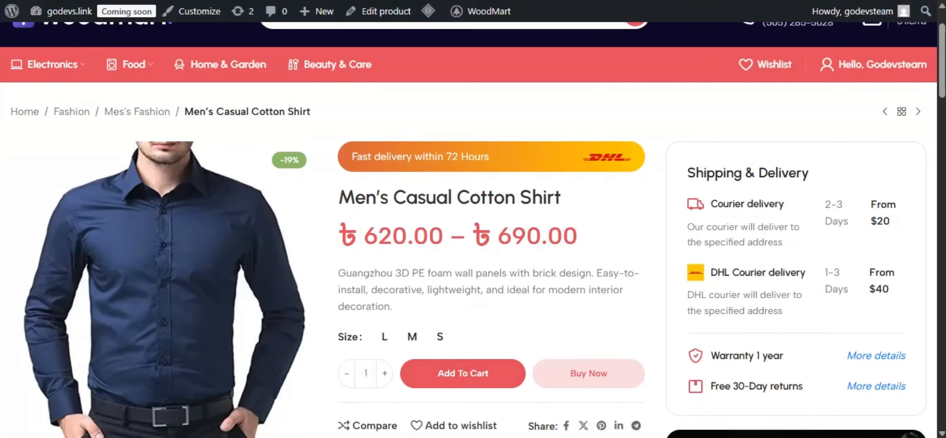
- Select sizes L, M and S in turn on the product page to check each variation's price and stock
{"action": "left_click", "coordinate": [385, 337]}
{"action": "scroll", "coordinate": [385, 337], "scroll_direction": "down", "scroll_amount": 1}
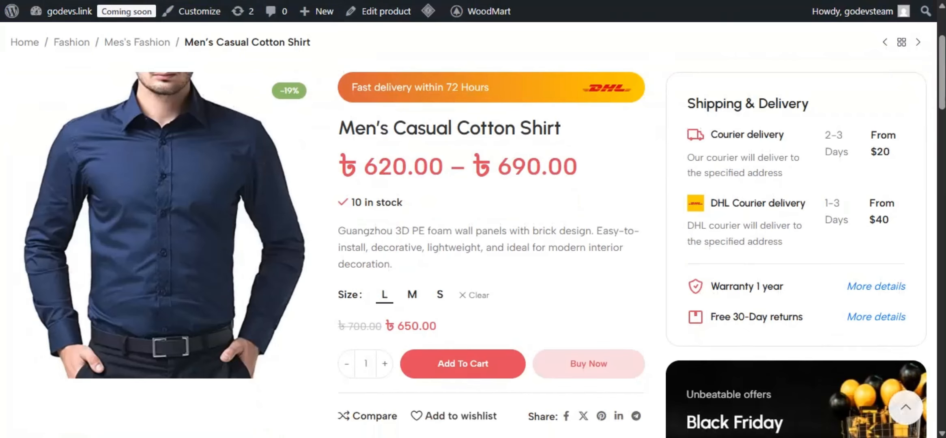
{"action": "left_click_drag", "start_coordinate": [385, 327], "coordinate": [437, 327]}
{"action": "left_click", "coordinate": [412, 295]}
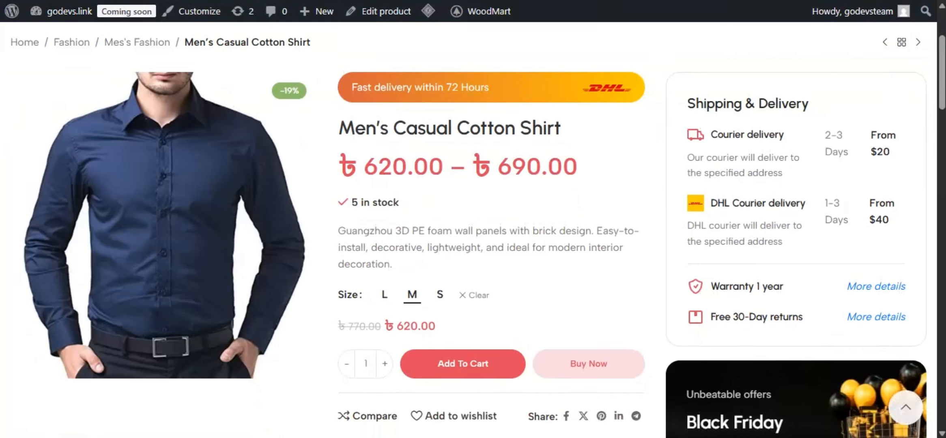
{"action": "left_click", "coordinate": [440, 295]}
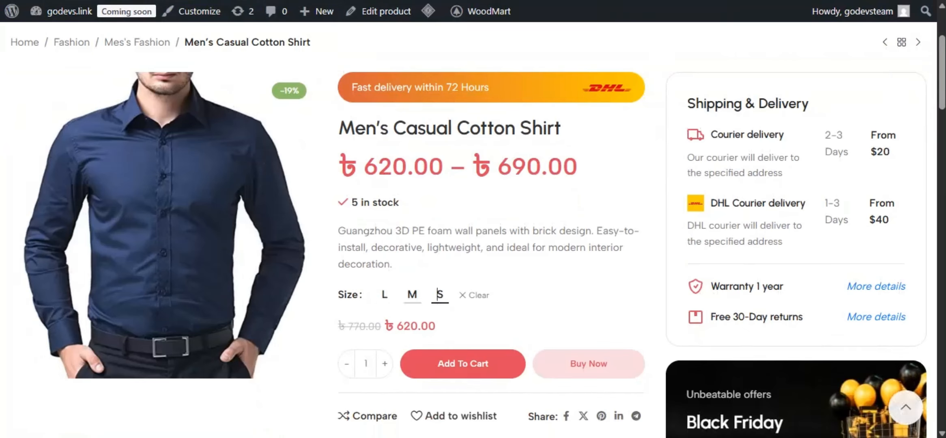